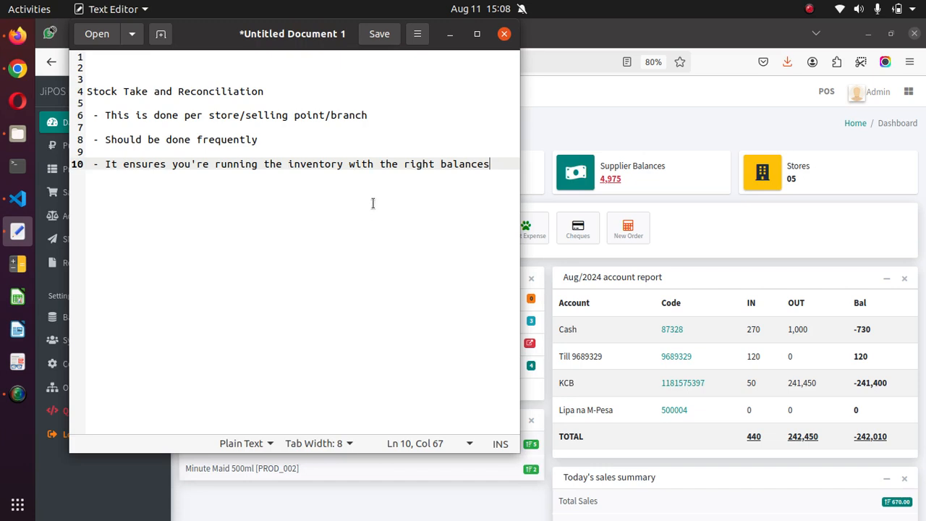
- Switch to the JiPOS browser window and open the Stock Take page under the inventory products
{"action": "left_click", "coordinate": [566, 132]}
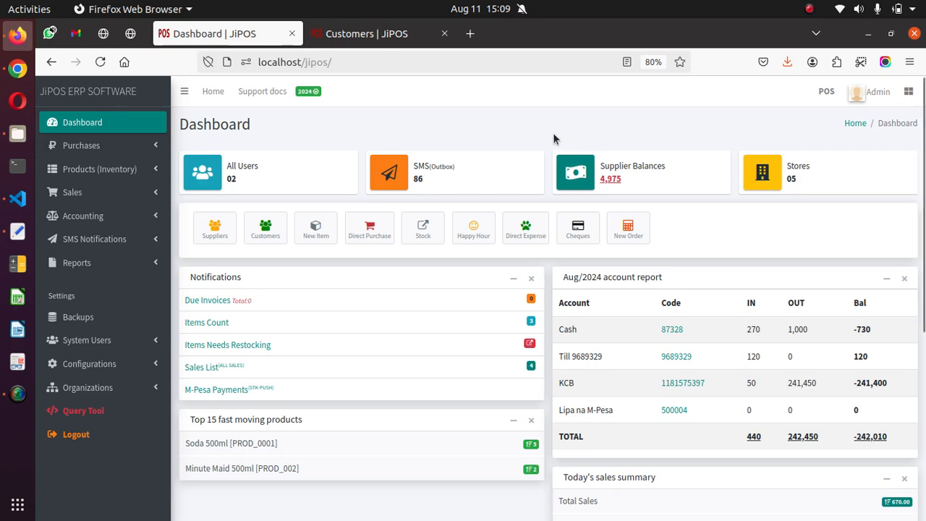
{"action": "left_click", "coordinate": [114, 167]}
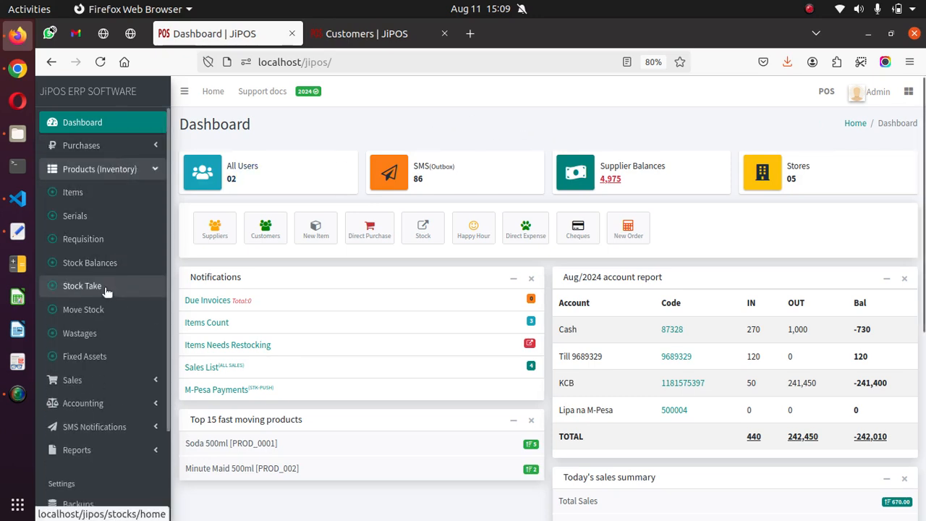
{"action": "left_click", "coordinate": [81, 286]}
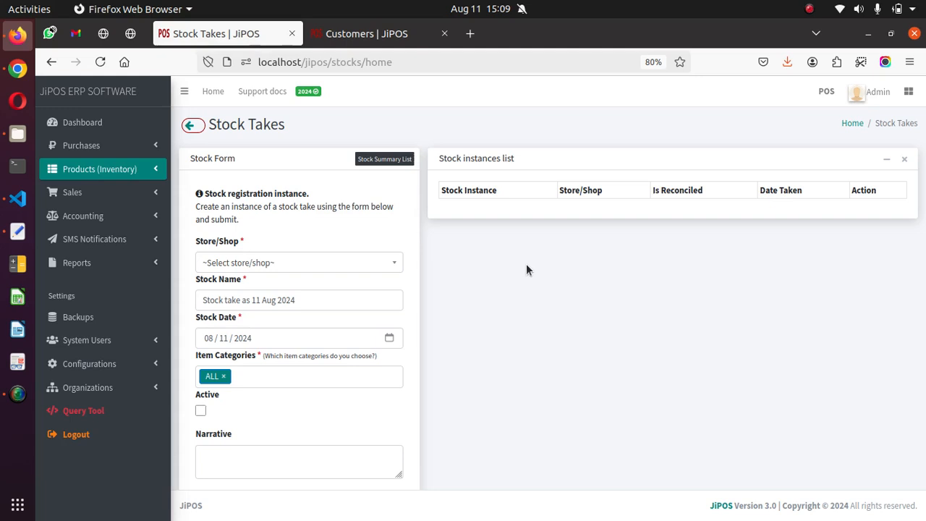
- Choose Main as the store/shop in the stock form and place the cursor at the end of the stock name
{"action": "left_click", "coordinate": [356, 263]}
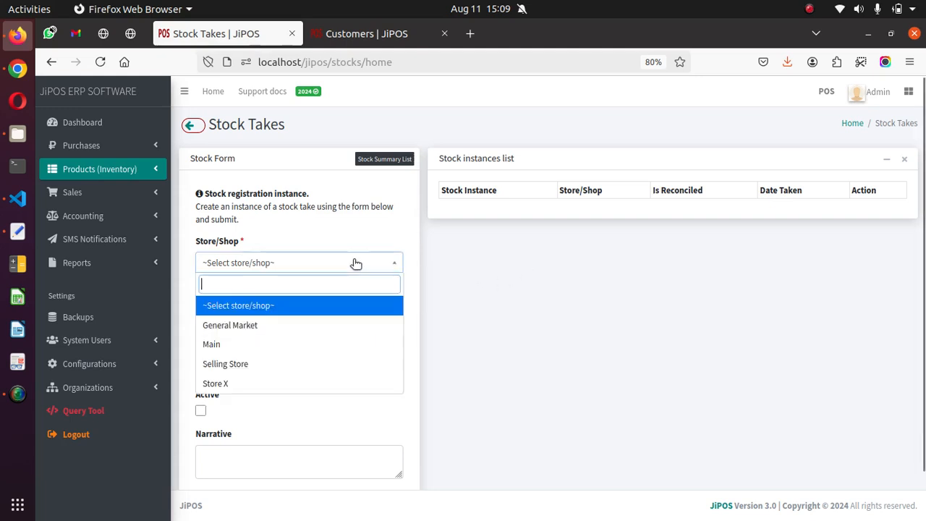
{"action": "left_click", "coordinate": [290, 344]}
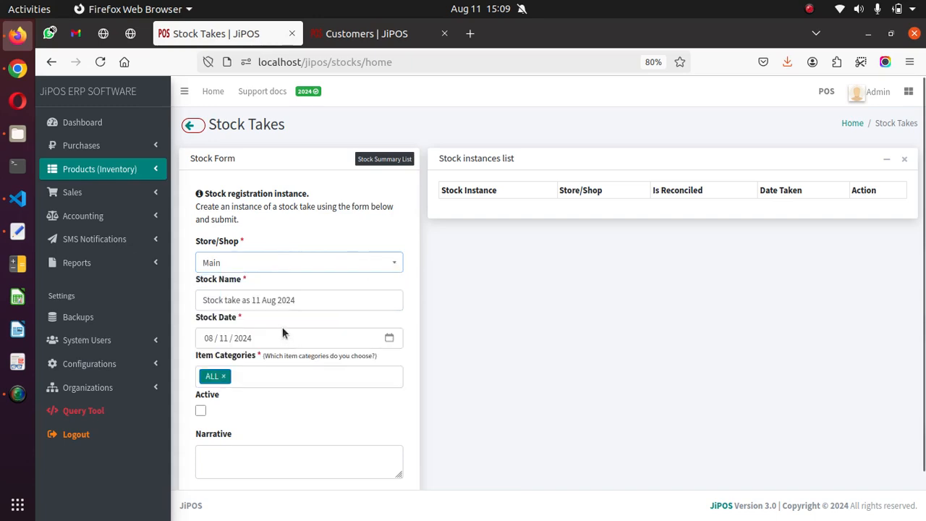
{"action": "left_click", "coordinate": [343, 301]}
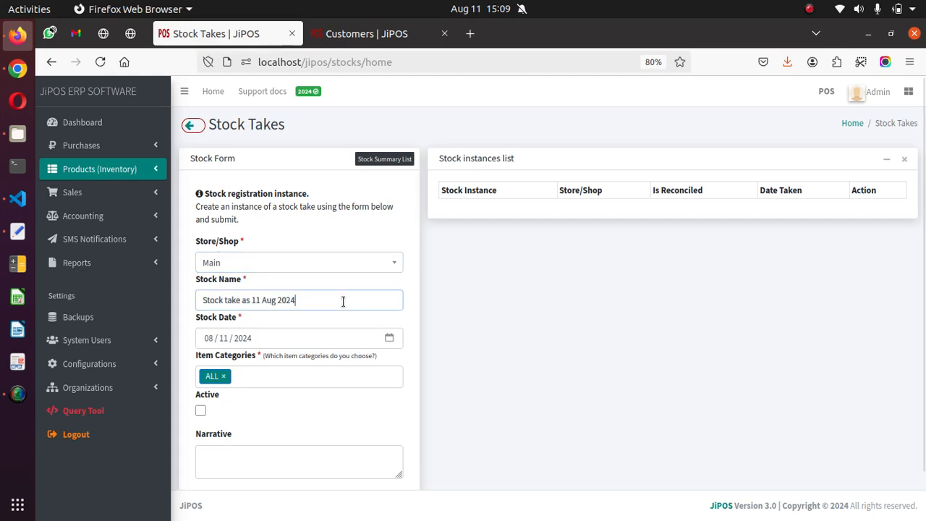
{"action": "key", "text": "ctrl+a"}
{"action": "key", "text": "BackSpace"}
{"action": "type", "text": "jkfshsdlnfl"}
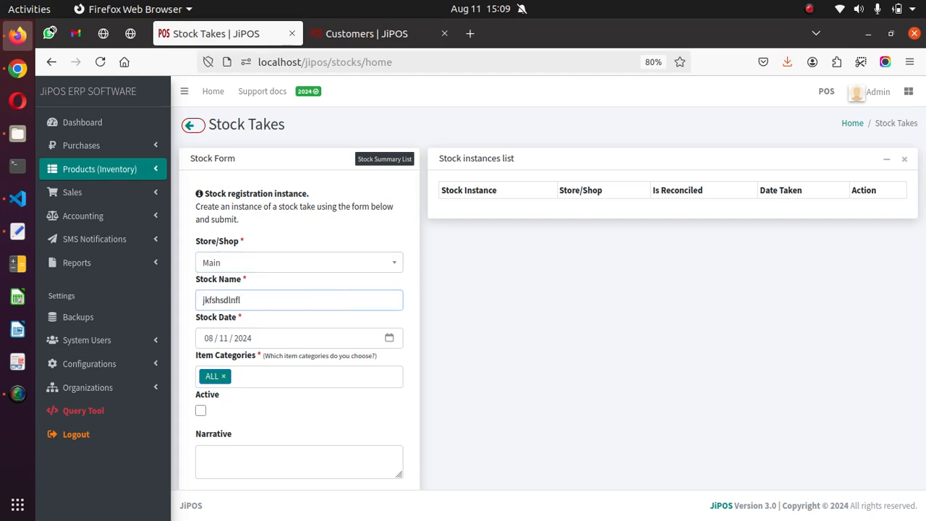
{"action": "key", "text": "ctrl+z"}
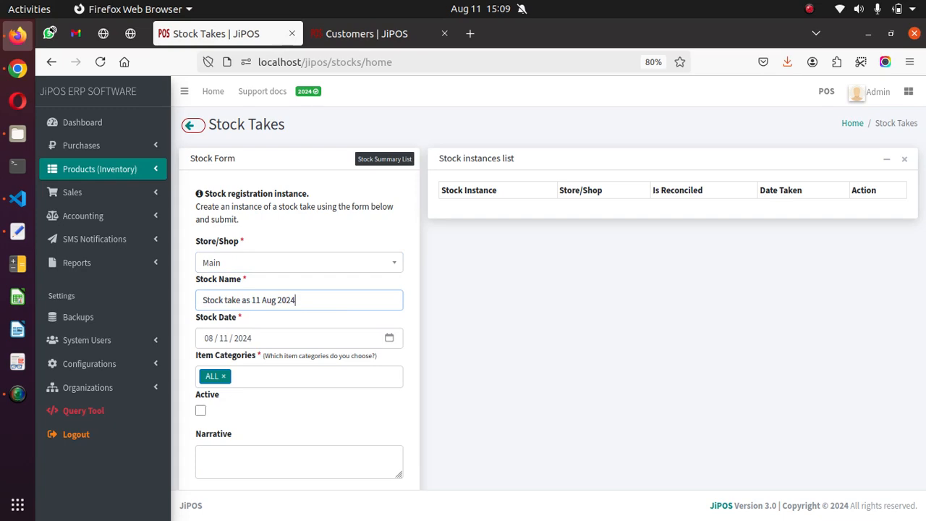
- Append "Evening" to the stock name so it reads "Stock take as 11 Aug 2024 Evening"
{"action": "type", "text": "E"}
{"action": "type", "text": "fter"}
{"action": "key", "text": "BackSpace"}
{"action": "key", "text": "BackSpace"}
{"action": "key", "text": "BackSpace"}
{"action": "key", "text": "BackSpace"}
{"action": "key", "text": "BackSpace"}
{"action": "type", "text": "Evening"}
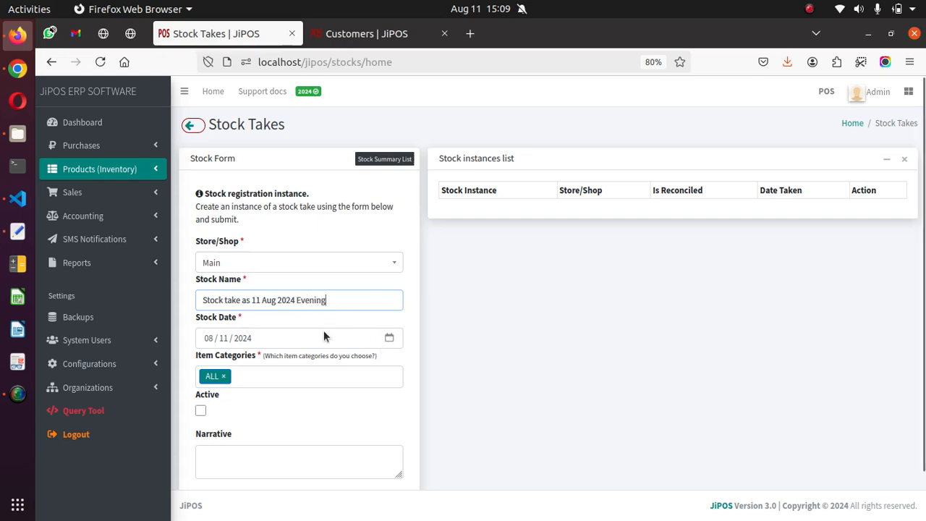
- View the item categories that can be chosen for the stock take
{"action": "left_click", "coordinate": [256, 375]}
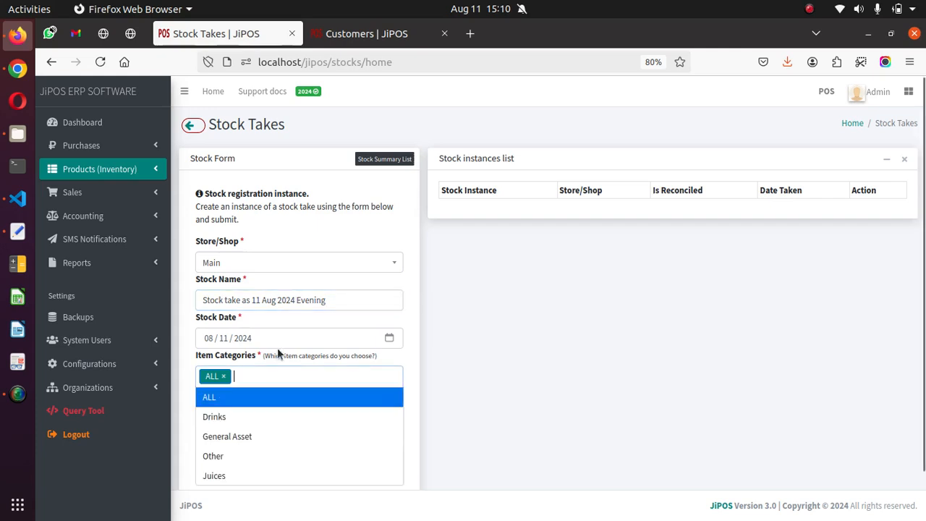
{"action": "scroll", "coordinate": [279, 350], "scroll_direction": "down", "scroll_amount": 2}
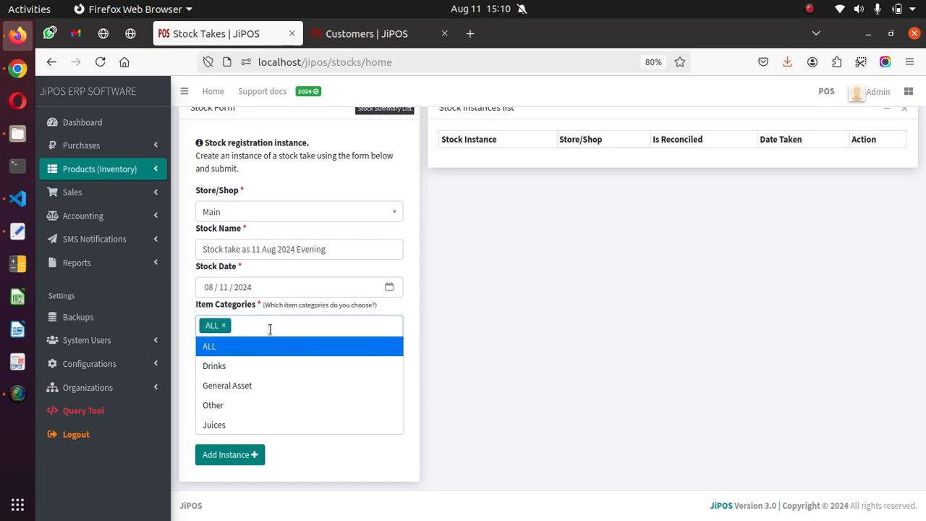
{"action": "left_click", "coordinate": [259, 332]}
- Mark the new stock take as active and add the instance
{"action": "left_click", "coordinate": [201, 359]}
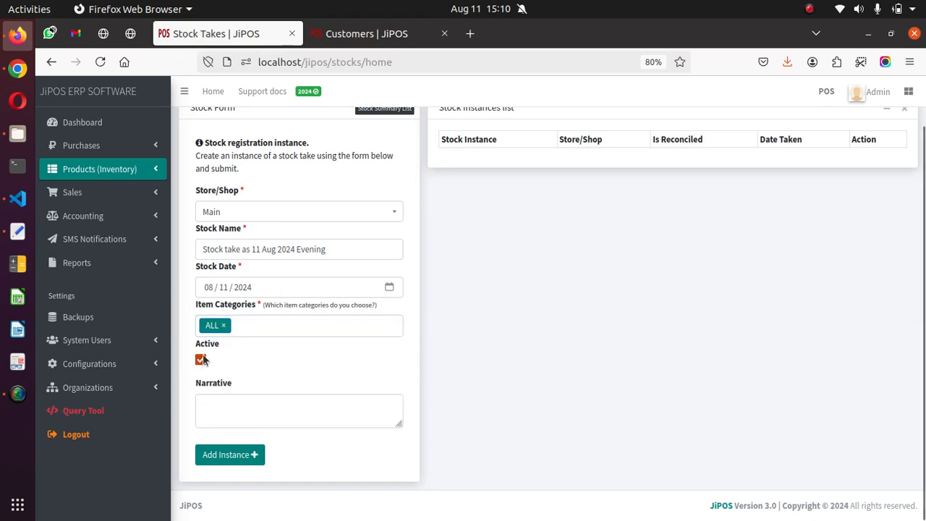
{"action": "left_click", "coordinate": [247, 415]}
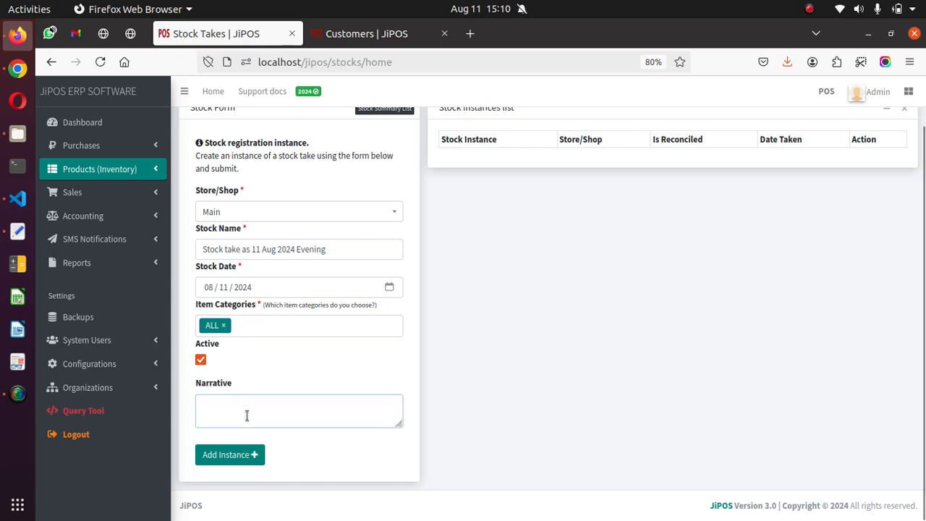
{"action": "left_click", "coordinate": [249, 462]}
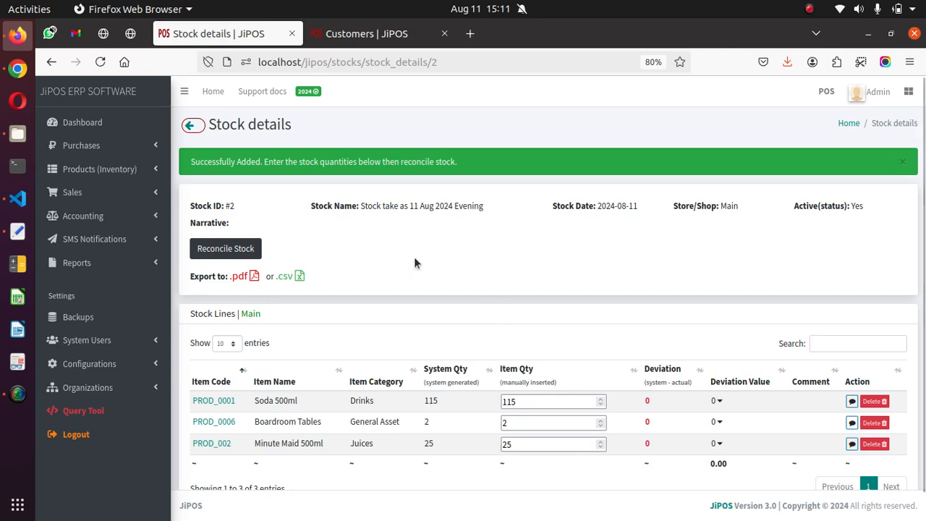
- Reopen "Stock take as 11 Aug 2024 Evening" from the stock instances list and examine its details and system quantities
{"action": "left_click", "coordinate": [192, 126]}
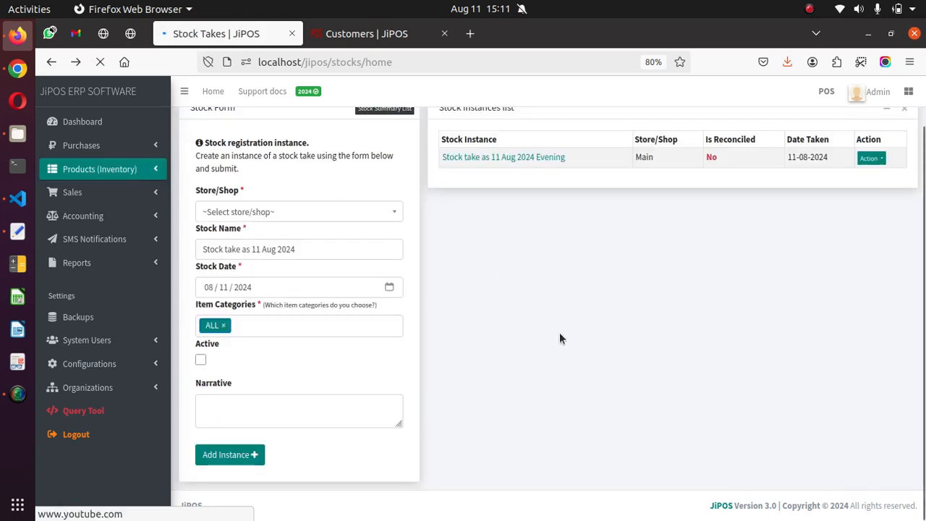
{"action": "left_click_drag", "start_coordinate": [439, 153], "coordinate": [501, 141]}
{"action": "left_click", "coordinate": [505, 169]}
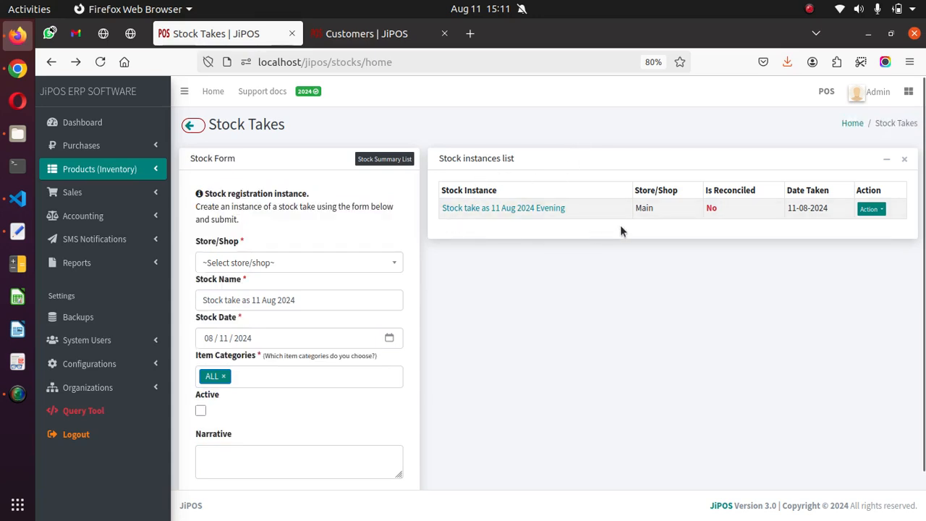
{"action": "left_click", "coordinate": [533, 209]}
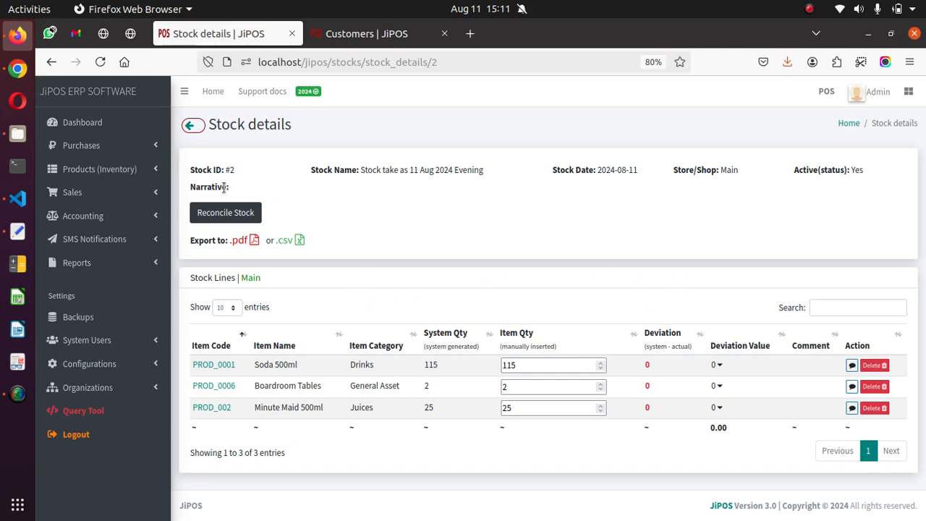
{"action": "left_click_drag", "start_coordinate": [219, 186], "coordinate": [541, 208]}
{"action": "left_click", "coordinate": [226, 251]}
{"action": "left_click_drag", "start_coordinate": [429, 366], "coordinate": [438, 366]}
{"action": "left_click", "coordinate": [438, 385]}
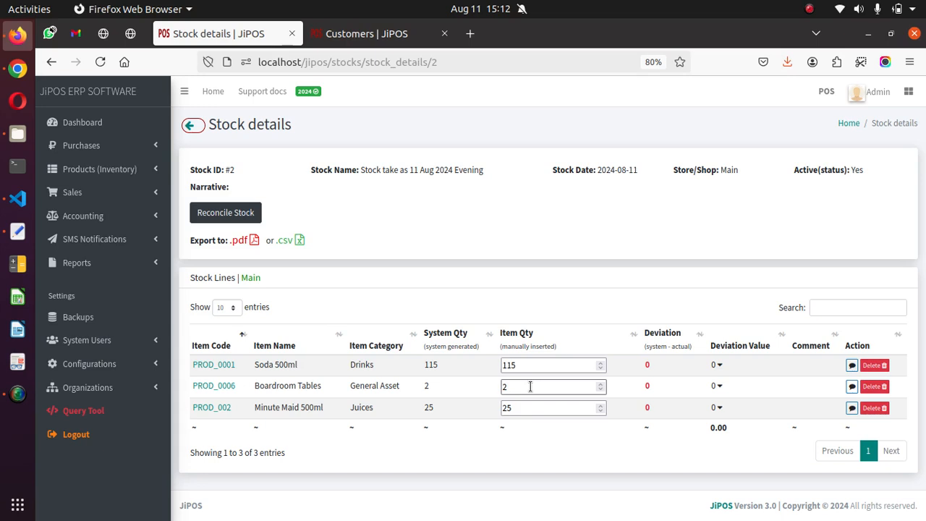
- Set the manually counted item quantity of Soda 500ml to 117
{"action": "left_click", "coordinate": [533, 364]}
{"action": "left_click_drag", "start_coordinate": [531, 364], "coordinate": [495, 369]}
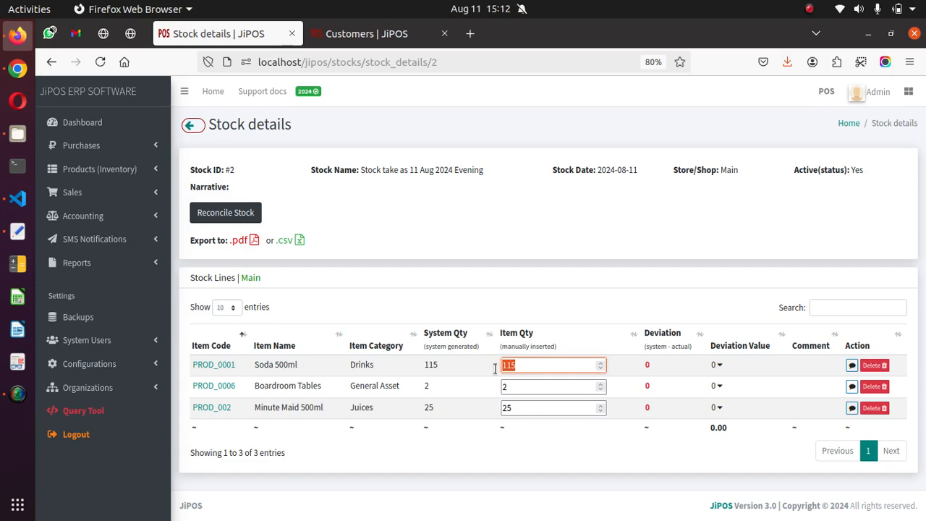
{"action": "type", "text": "121"}
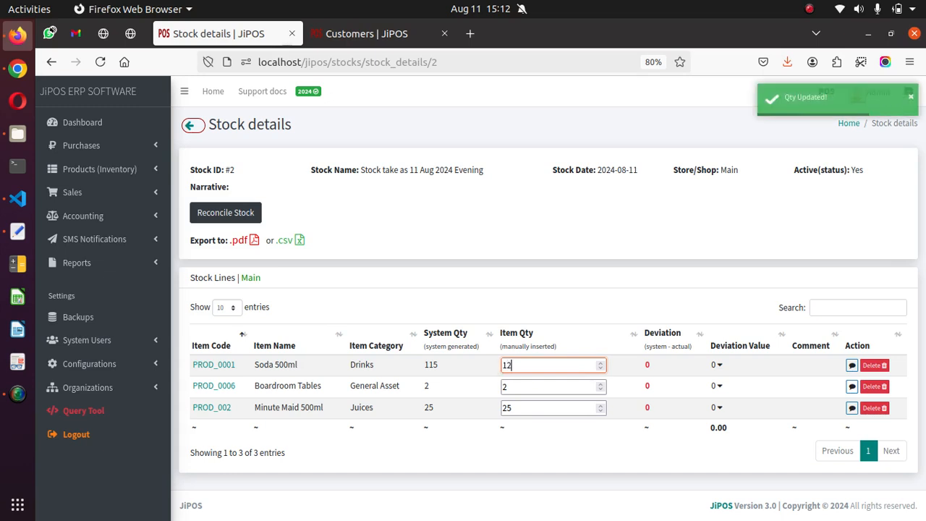
{"action": "key", "text": "BackSpace"}
{"action": "key", "text": "BackSpace"}
{"action": "type", "text": "17"}
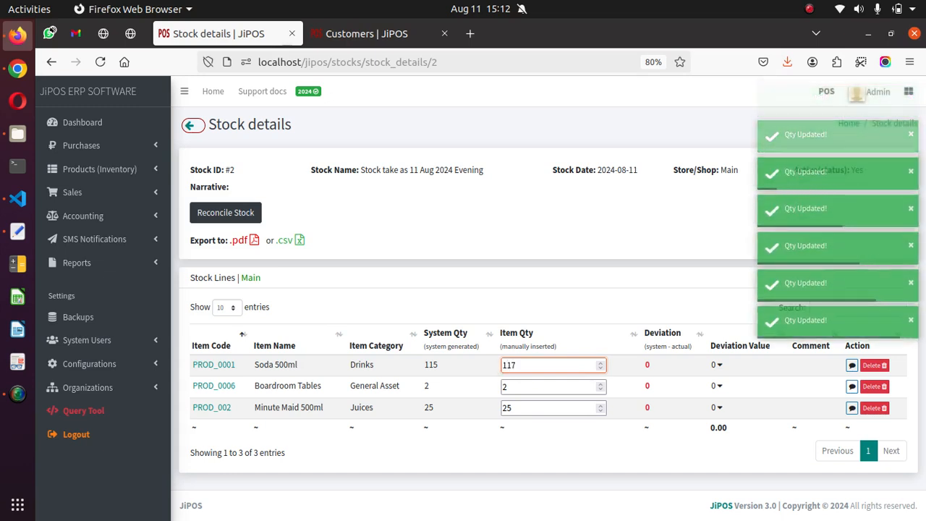
- Set the item quantity of Minute Maid 500ml to 22 and reload the page to recalculate the deviations
{"action": "left_click", "coordinate": [530, 388]}
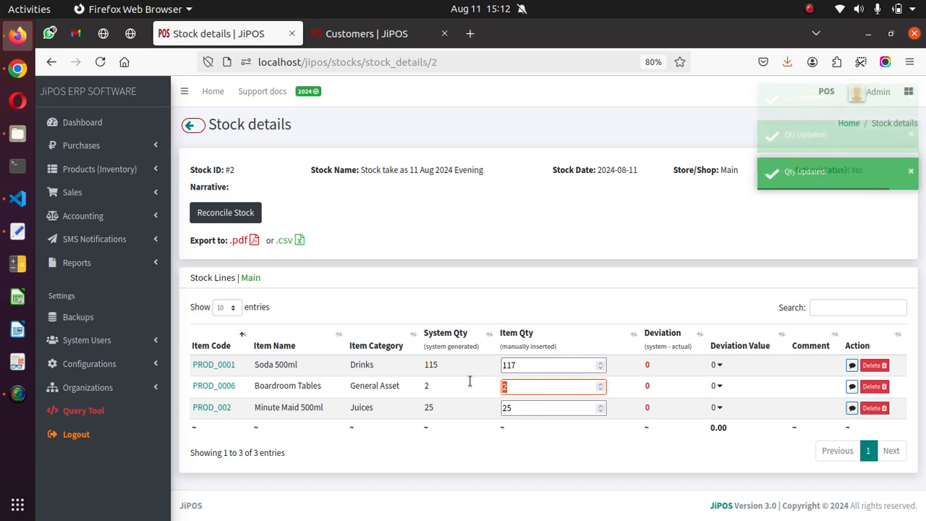
{"action": "left_click", "coordinate": [527, 407]}
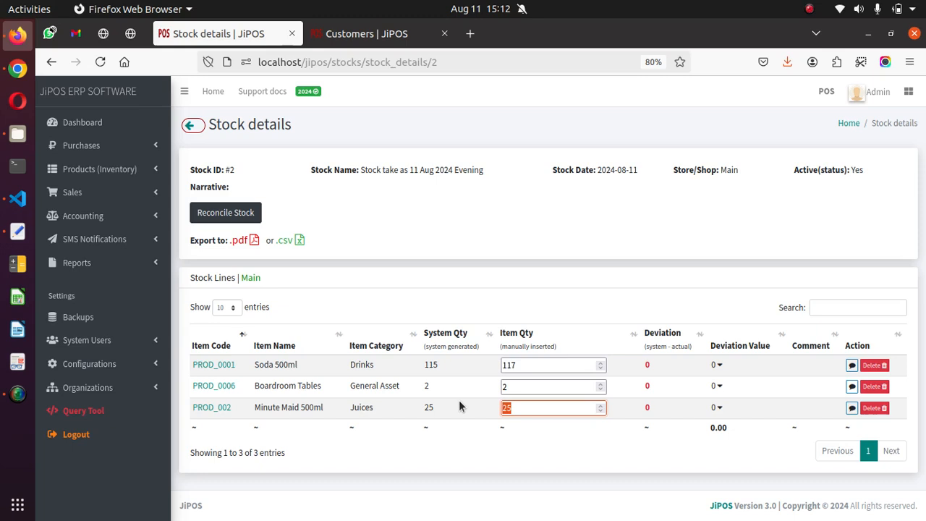
{"action": "type", "text": "22"}
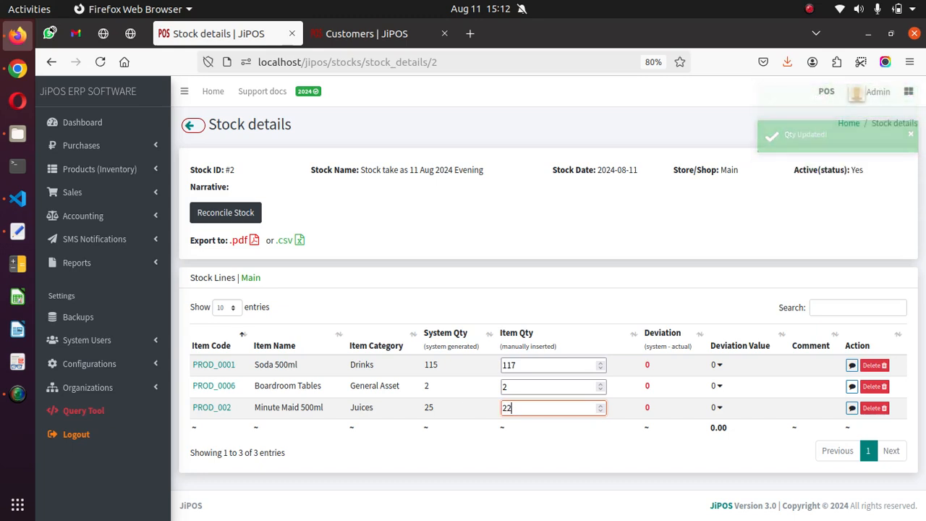
{"action": "left_click", "coordinate": [165, 240]}
{"action": "left_click", "coordinate": [100, 61]}
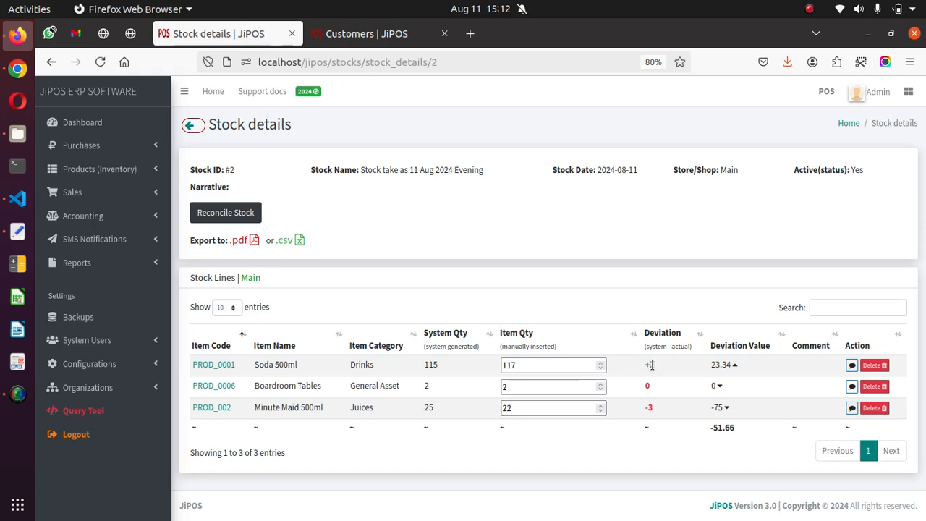
- Review the deviation and deviation value of each item in the stock lines
{"action": "left_click_drag", "start_coordinate": [645, 364], "coordinate": [656, 364]}
{"action": "left_click", "coordinate": [649, 381]}
{"action": "double_click", "coordinate": [652, 409]}
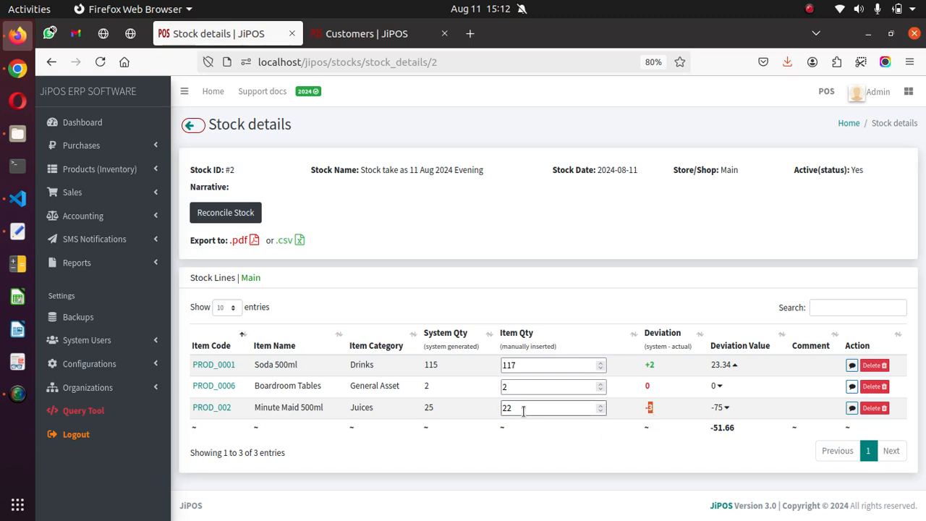
{"action": "left_click", "coordinate": [664, 448]}
{"action": "left_click_drag", "start_coordinate": [709, 366], "coordinate": [732, 366]}
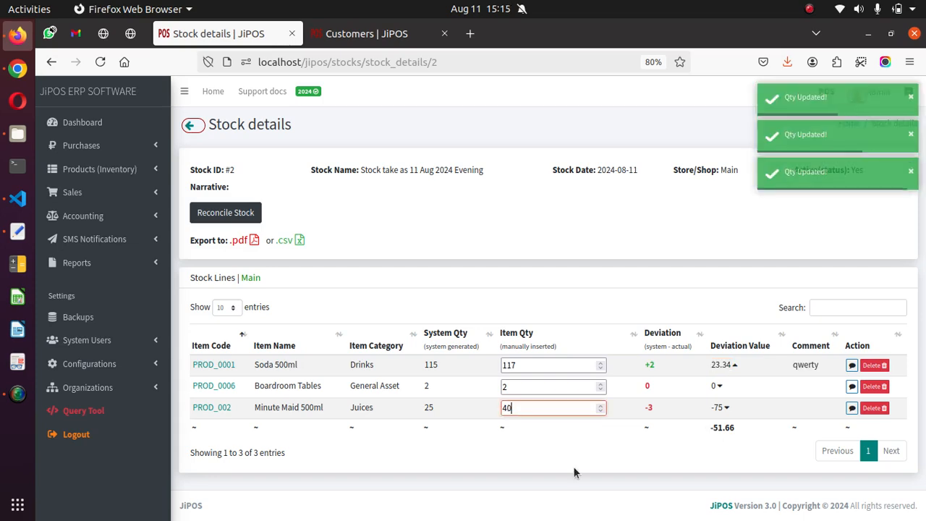
- Commit the changed Minute Maid 500ml quantity and reload the stock details to recalculate its deviation
{"action": "left_click", "coordinate": [575, 470]}
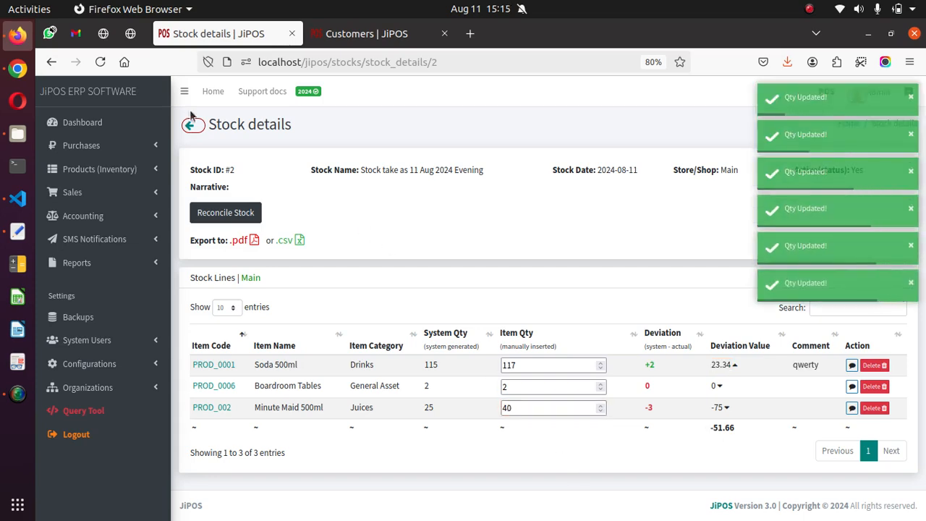
{"action": "left_click", "coordinate": [98, 64]}
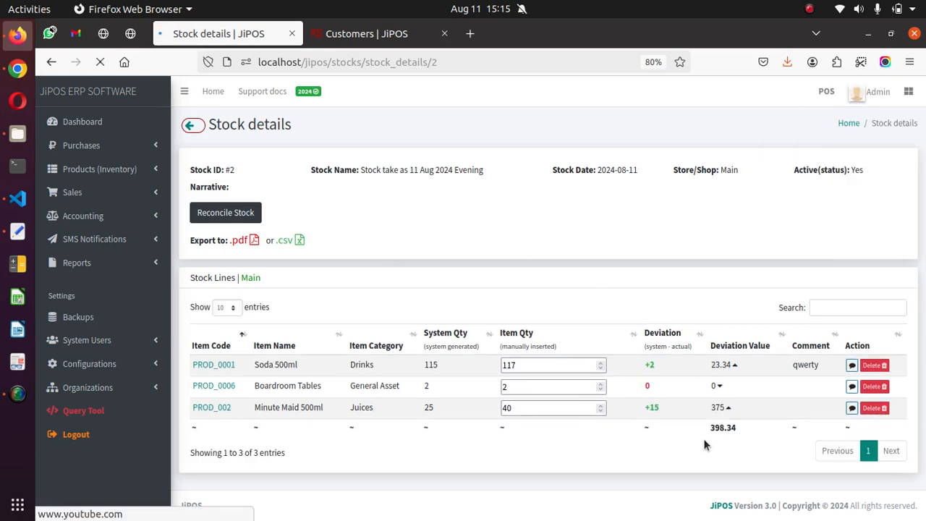
{"action": "double_click", "coordinate": [515, 407]}
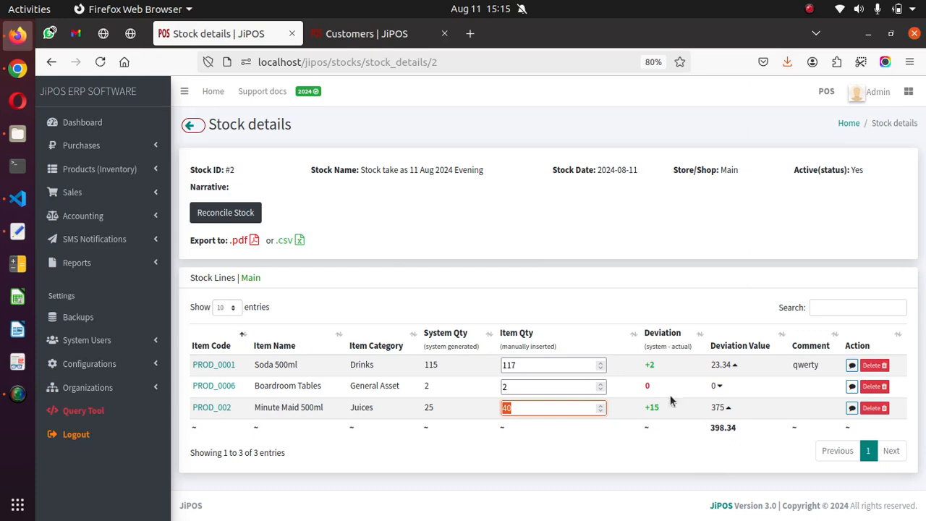
- Reconcile the stock based on this stock take, leaving the narrative empty
{"action": "left_click", "coordinate": [217, 215]}
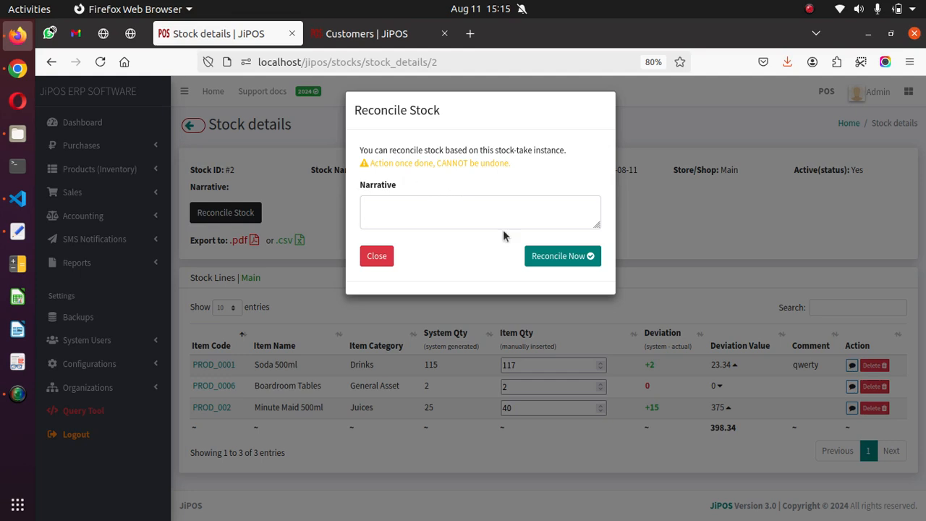
{"action": "left_click", "coordinate": [551, 257]}
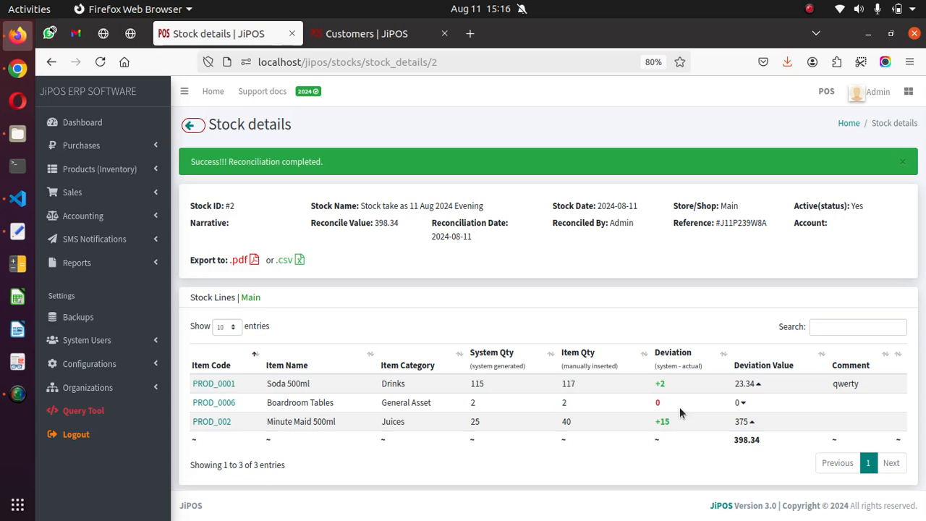
- Open the PDF export of the reconciled stock take, close its window and check the reconciliation date
{"action": "left_click", "coordinate": [240, 260]}
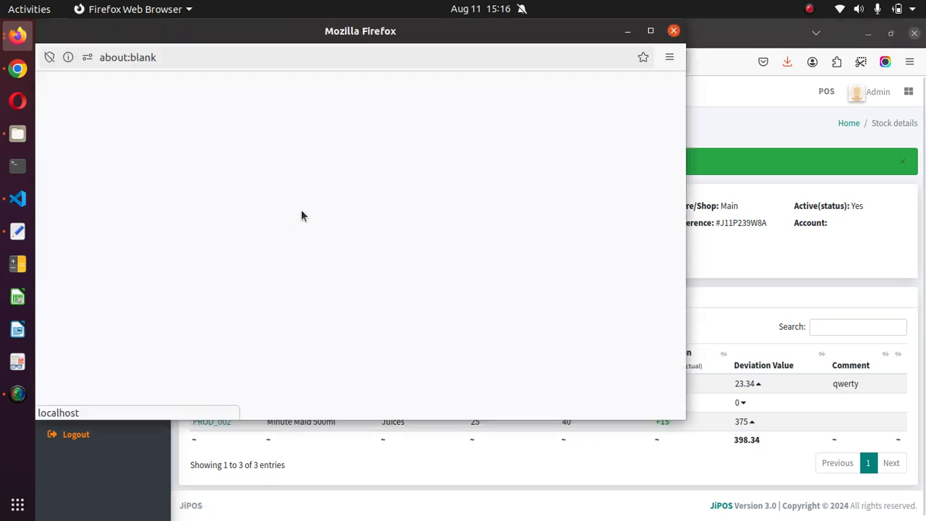
{"action": "left_click", "coordinate": [673, 30]}
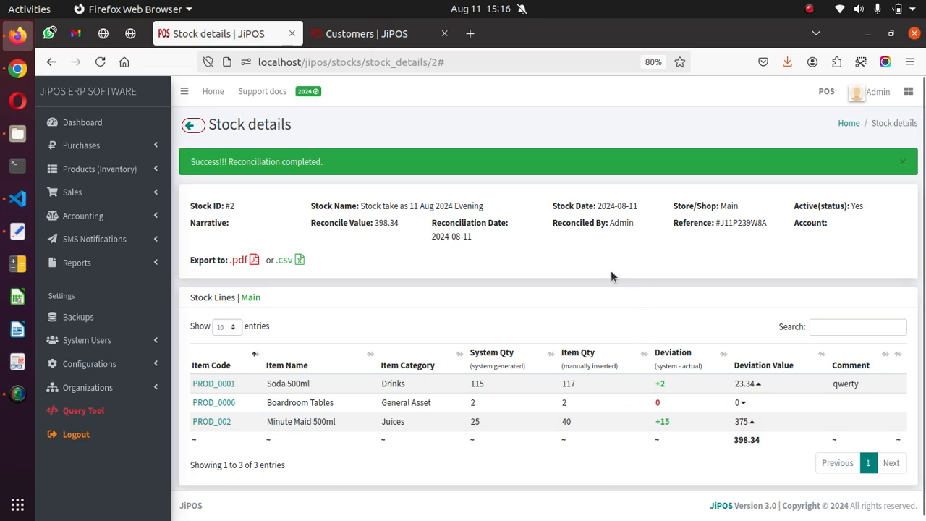
{"action": "left_click_drag", "start_coordinate": [436, 223], "coordinate": [517, 224]}
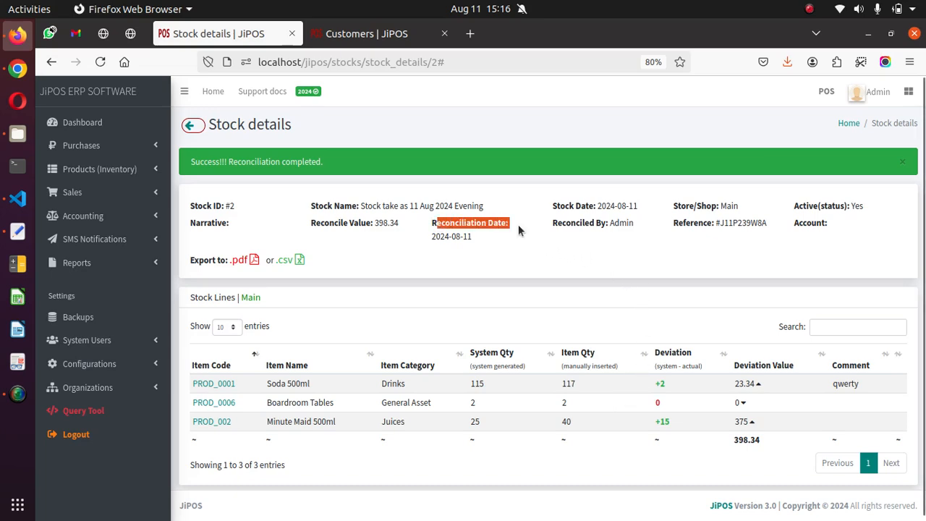
- Review the reconciliation date, reconcile value, reconciled-by and account fields in the stock take's summary
{"action": "left_click_drag", "start_coordinate": [442, 237], "coordinate": [475, 243]}
{"action": "left_click", "coordinate": [400, 229]}
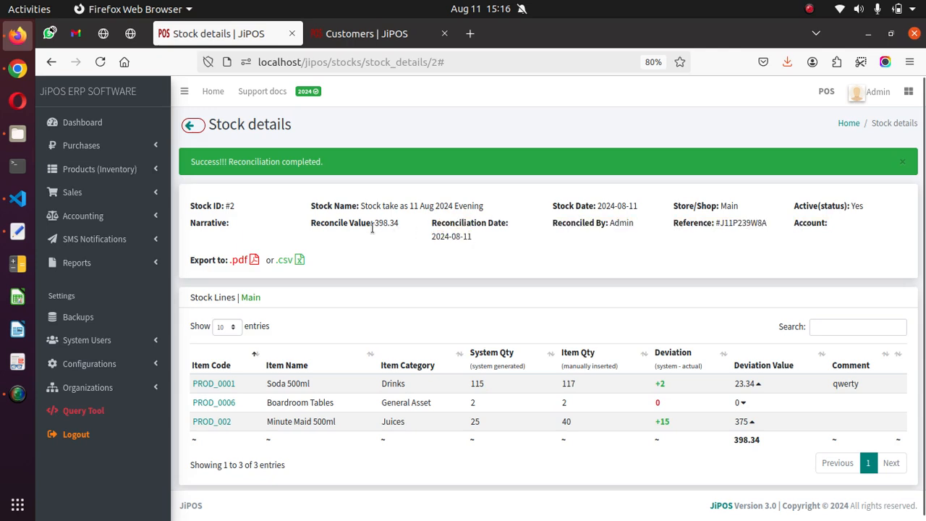
{"action": "left_click_drag", "start_coordinate": [371, 224], "coordinate": [396, 224]}
{"action": "left_click", "coordinate": [625, 226]}
{"action": "left_click_drag", "start_coordinate": [793, 223], "coordinate": [848, 222]}
{"action": "left_click", "coordinate": [413, 187]}
- Check the reconciliation status of "Stock take as 11 Aug 2024 Evening" in the stock instances list and reopen its details
{"action": "left_click", "coordinate": [190, 125]}
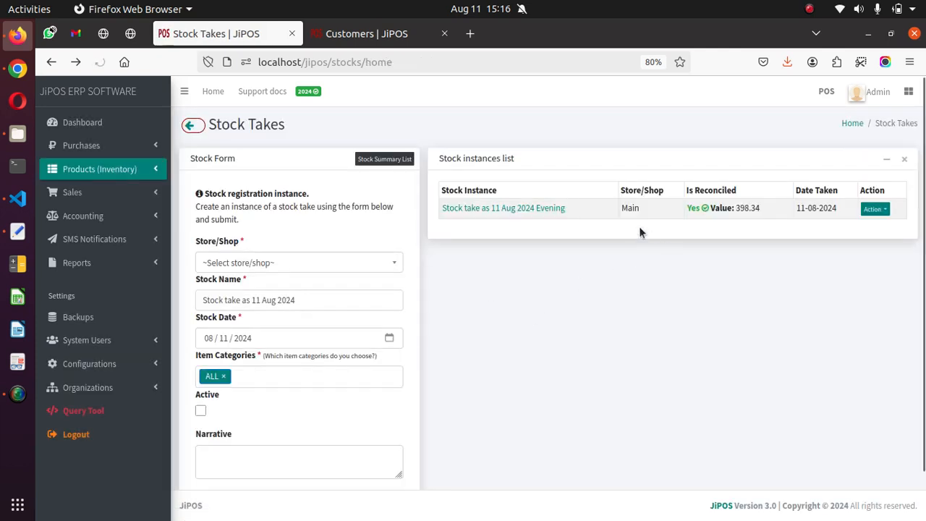
{"action": "left_click_drag", "start_coordinate": [625, 208], "coordinate": [790, 206]}
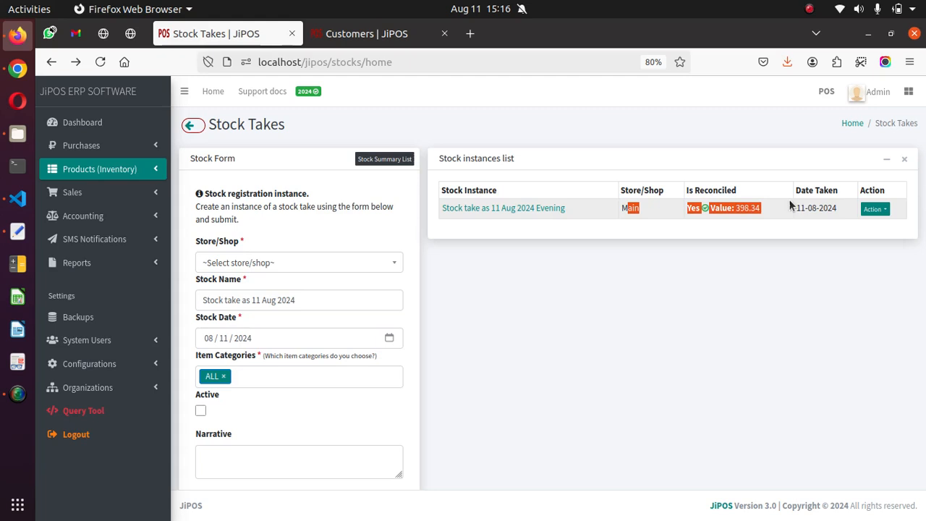
{"action": "left_click", "coordinate": [483, 208]}
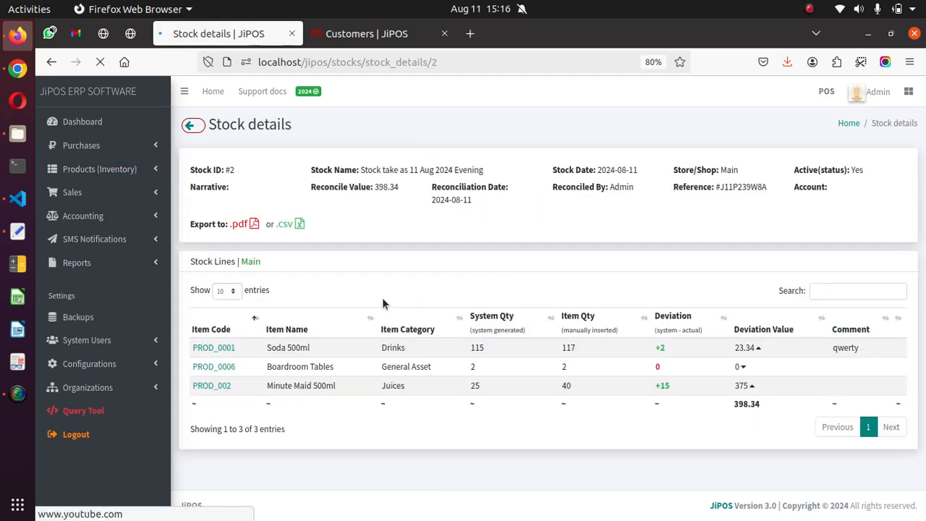
- Compare the system quantity of Minute Maid 500ml with its manually inserted quantity in the stock lines
{"action": "double_click", "coordinate": [566, 385]}
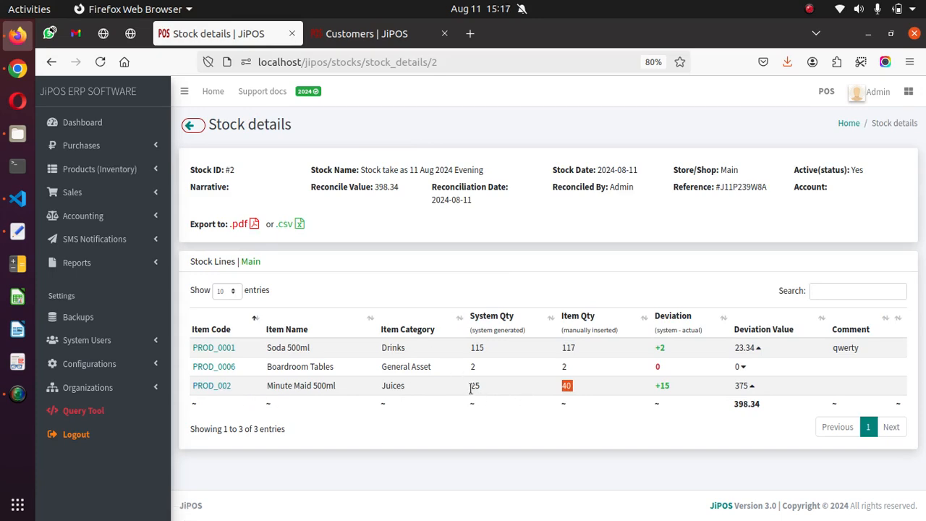
{"action": "left_click_drag", "start_coordinate": [470, 388], "coordinate": [483, 391]}
{"action": "double_click", "coordinate": [568, 385]}
- Check the Main store's stock balance in the Minute Maid 500ml item profile's store redistribution, and return to the stock details
{"action": "left_click", "coordinate": [216, 385]}
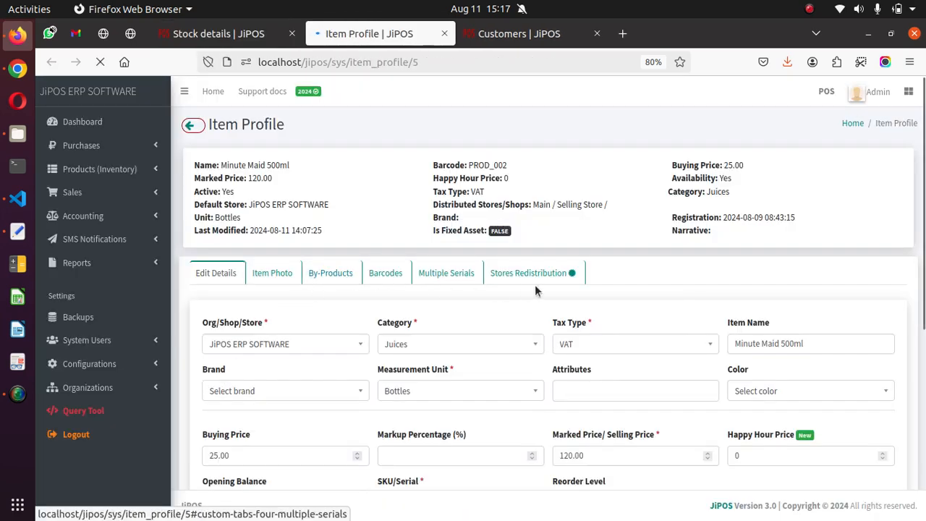
{"action": "left_click", "coordinate": [532, 275]}
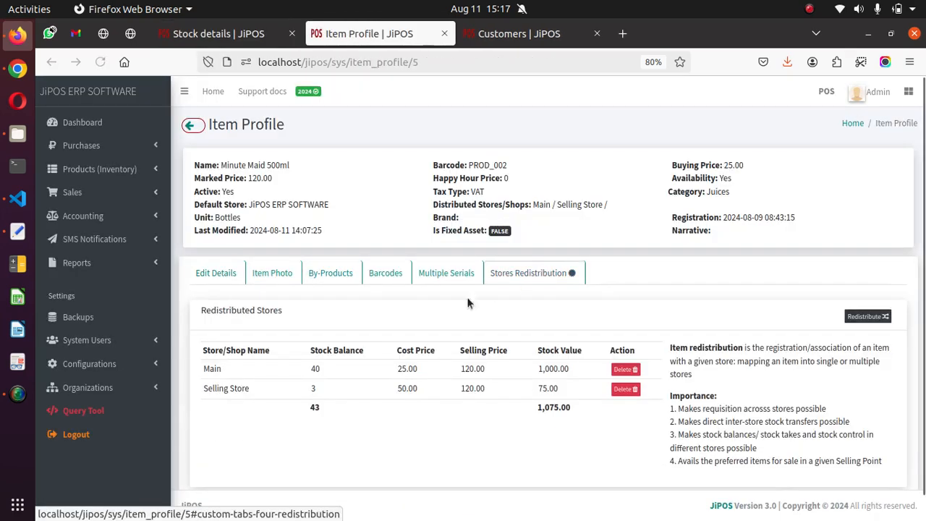
{"action": "double_click", "coordinate": [209, 369]}
{"action": "double_click", "coordinate": [320, 370]}
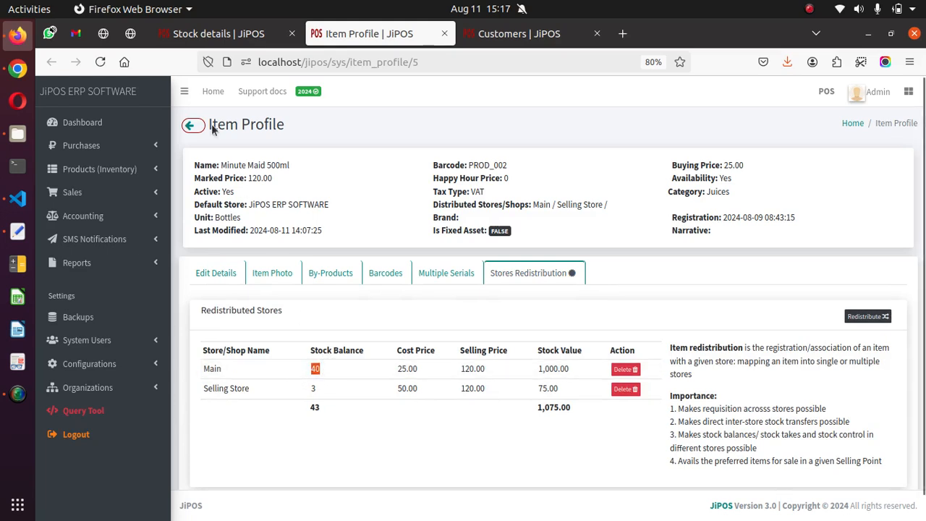
{"action": "left_click", "coordinate": [217, 33]}
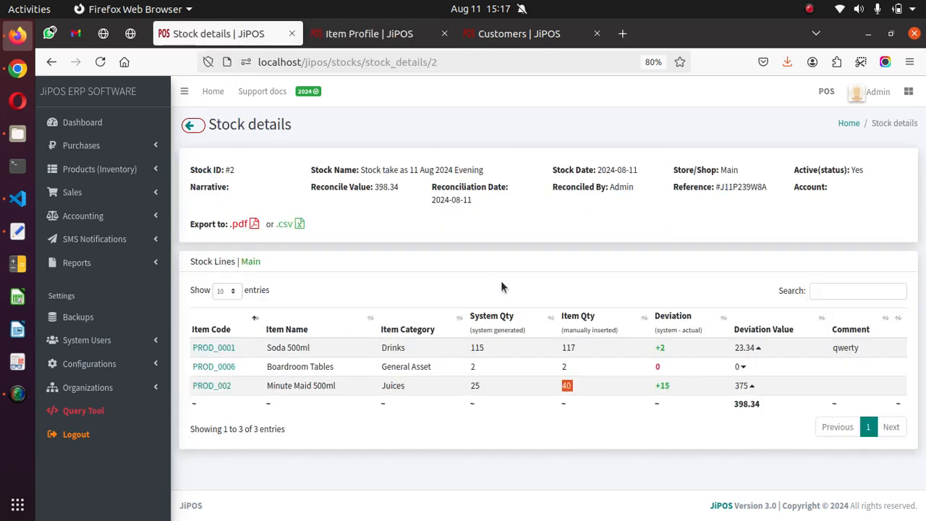